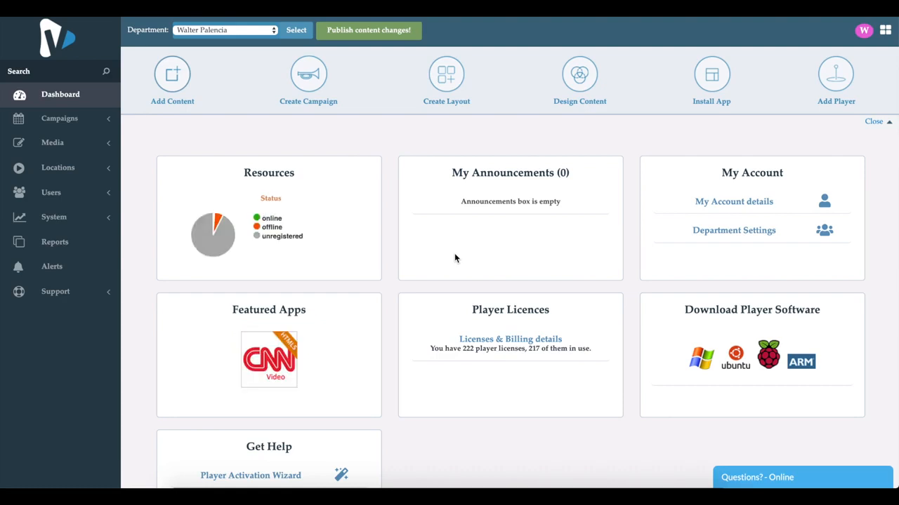
Start a new alert named "Sample Alert" with Weather as its master category
left_click(54, 267)
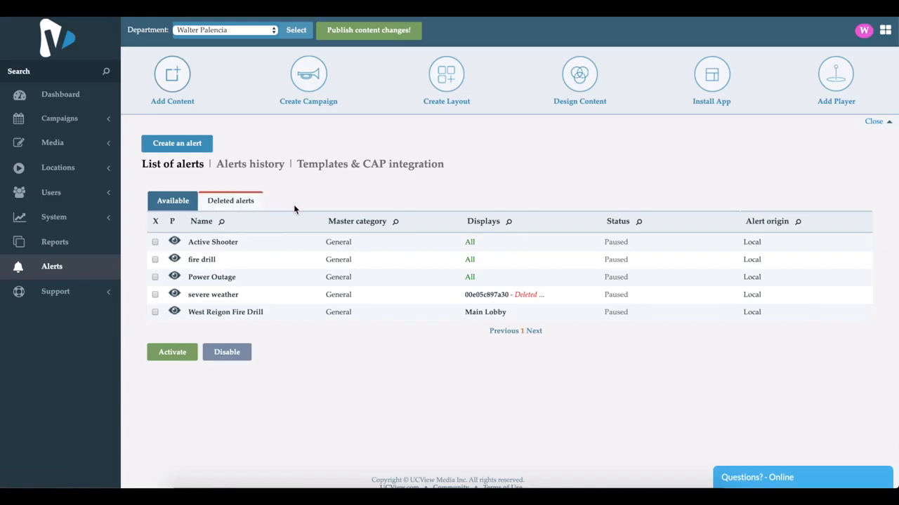
left_click(193, 150)
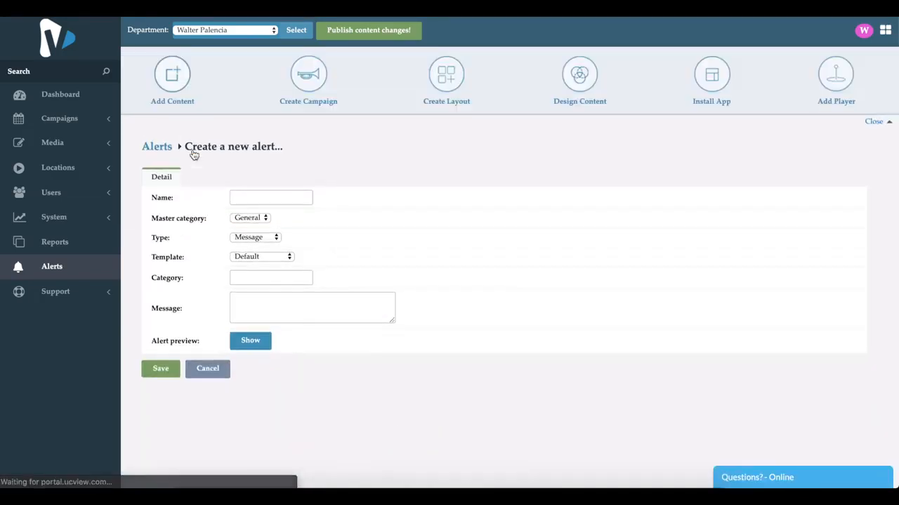
left_click(269, 198)
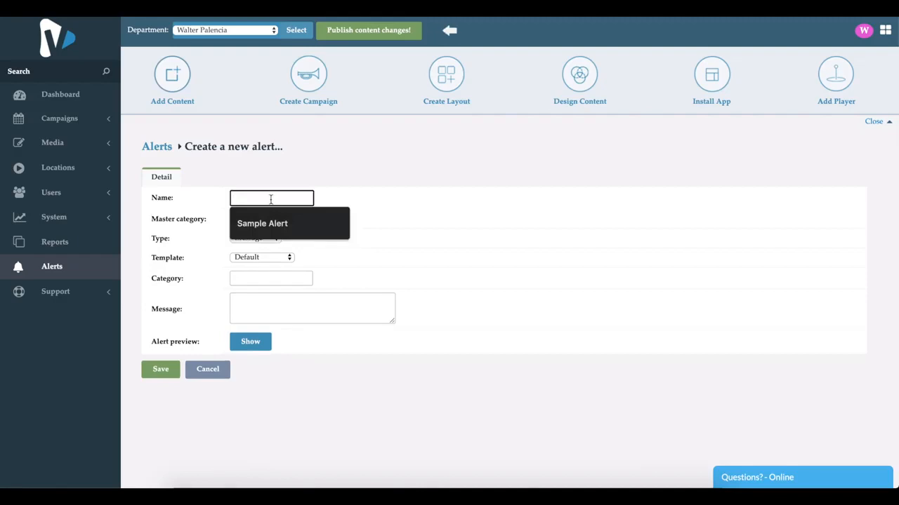
left_click(279, 224)
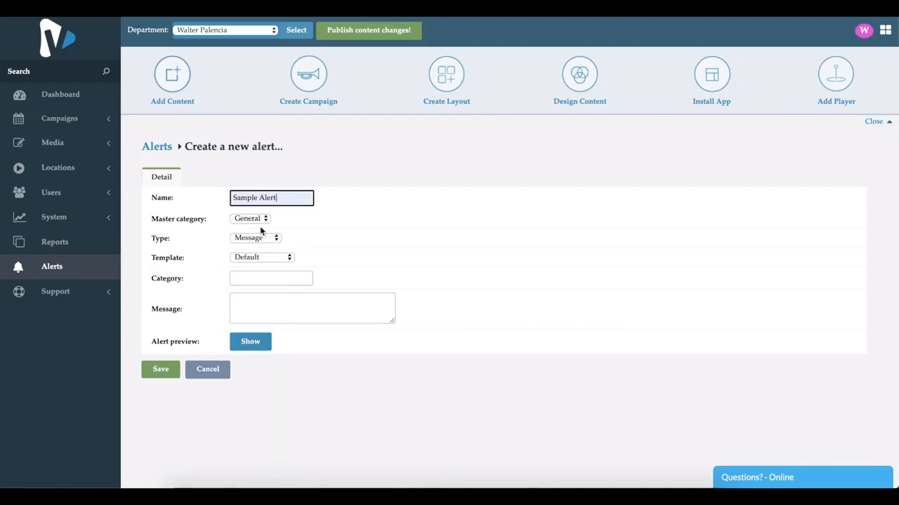
left_click(257, 223)
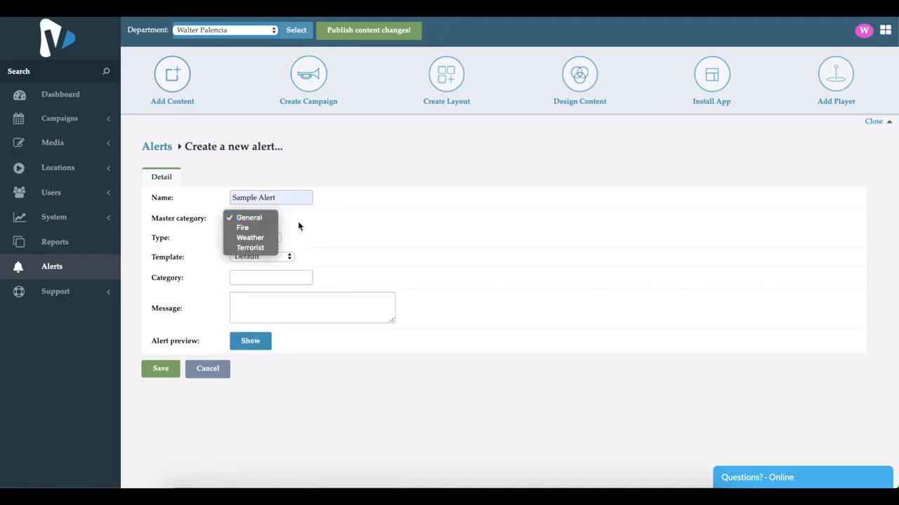
left_click(257, 240)
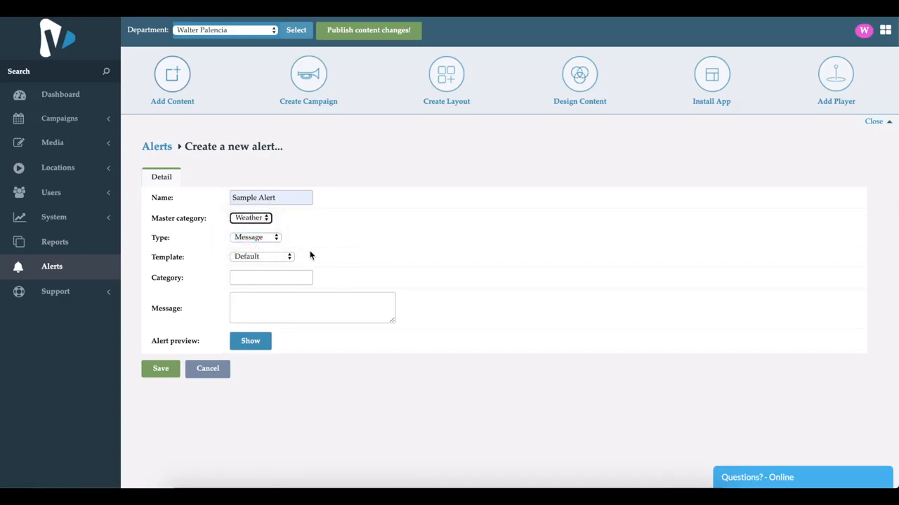
Keep the new alert's type as Message and template as Default, and set its category to Sample
left_click(268, 239)
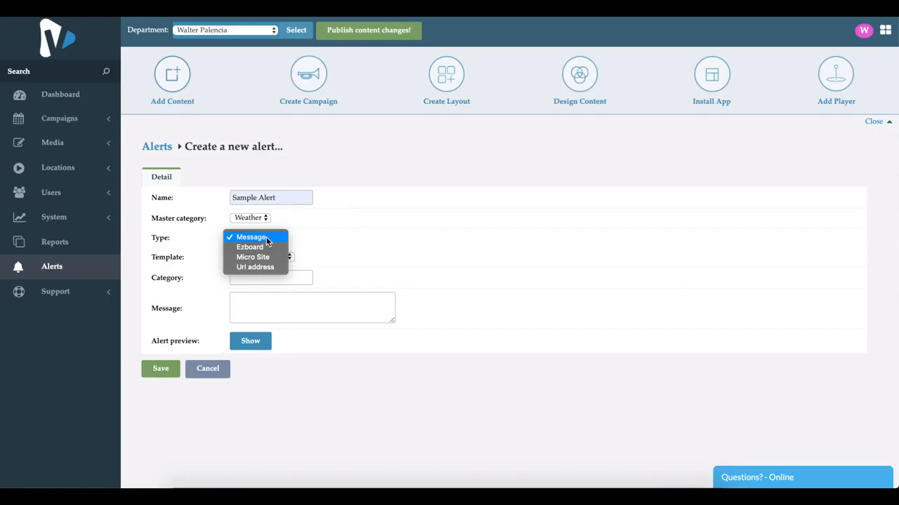
left_click(311, 238)
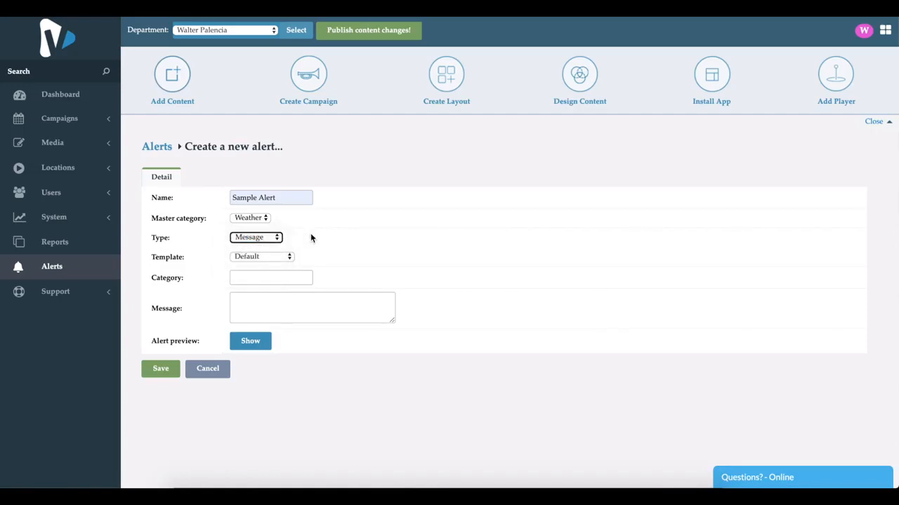
left_click(281, 261)
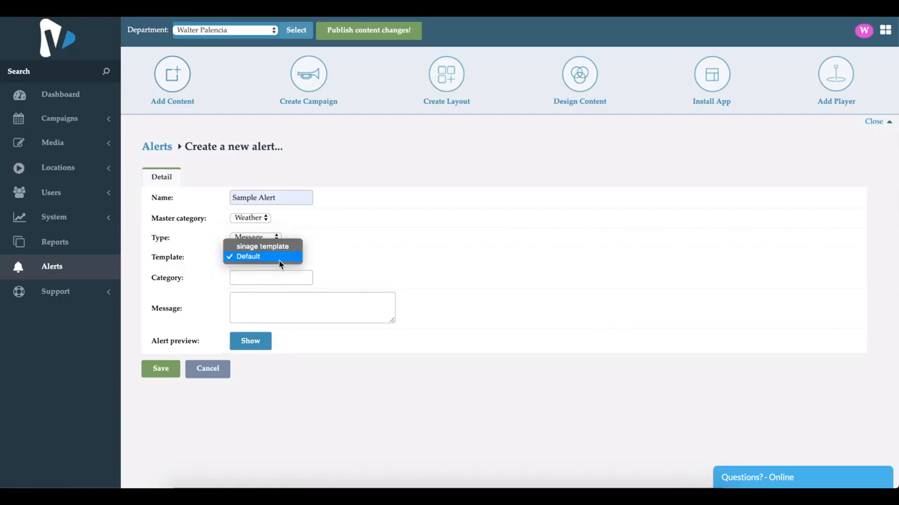
left_click(319, 262)
left_click(285, 279)
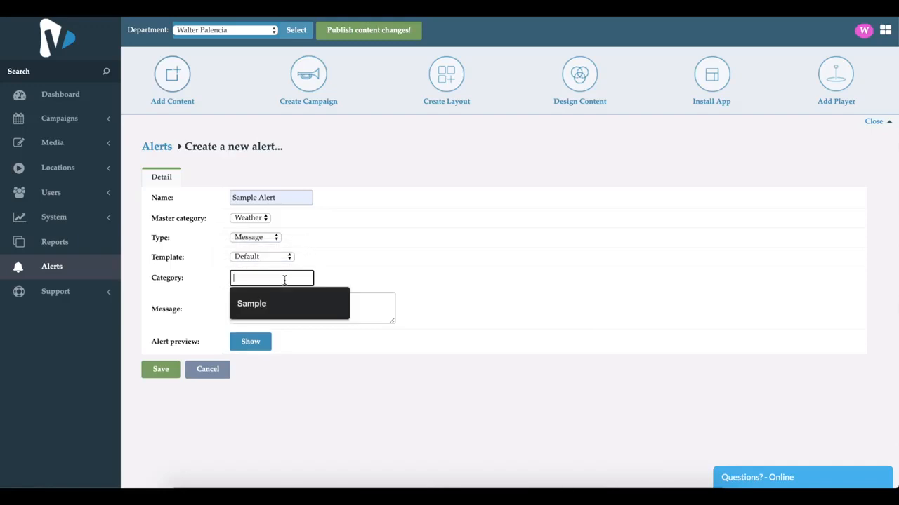
left_click(284, 306)
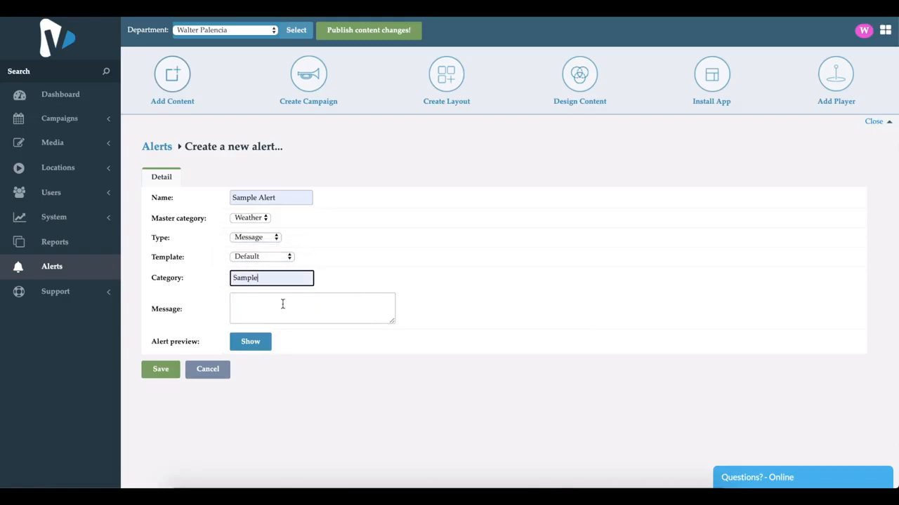
left_click(366, 276)
Enter the message "This is a sample alert", preview the alert and save it
left_click(339, 304)
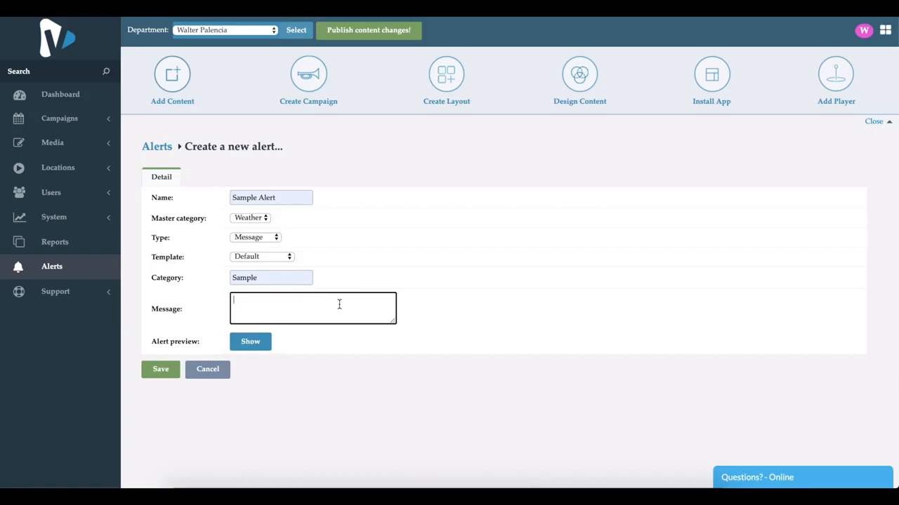
type("This is a sample alert")
left_click(406, 370)
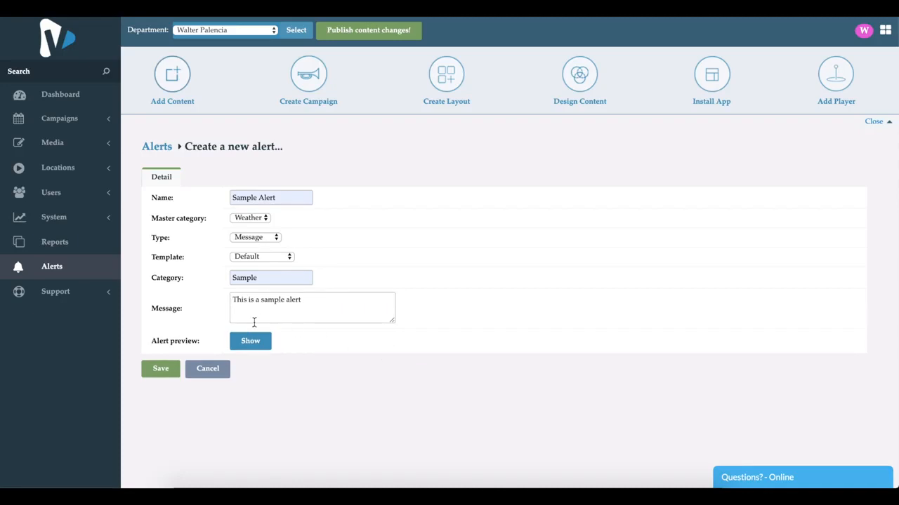
left_click(259, 344)
left_click(157, 374)
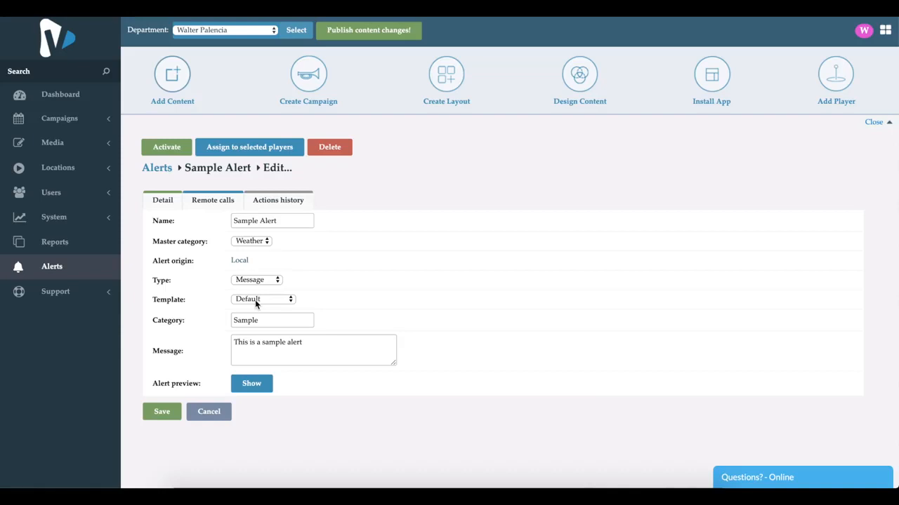
Open the player assignment for Sample Alert and change it from a global to a normal alert
left_click(253, 150)
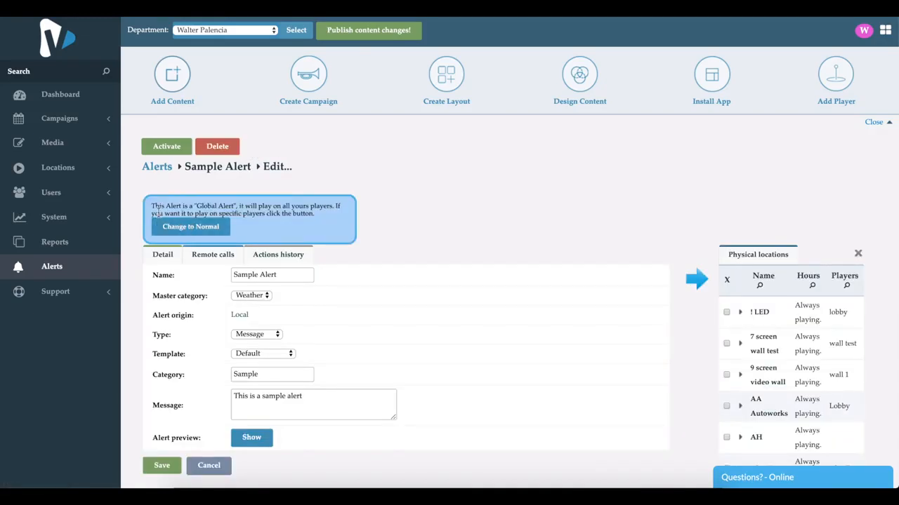
left_click_drag(157, 205, 250, 217)
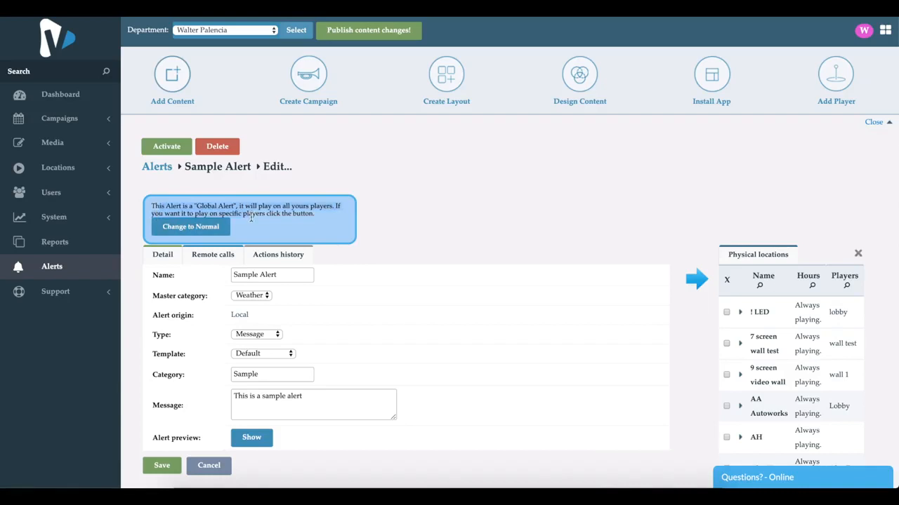
left_click(438, 228)
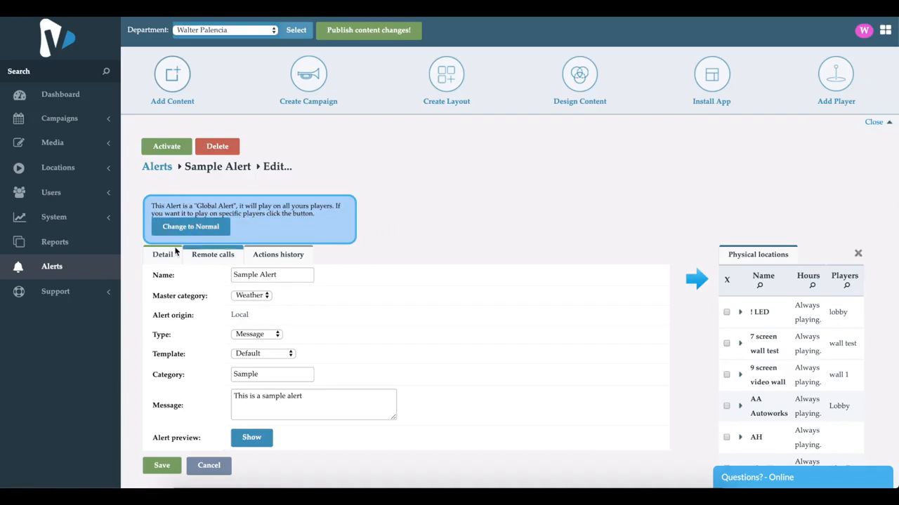
left_click(189, 226)
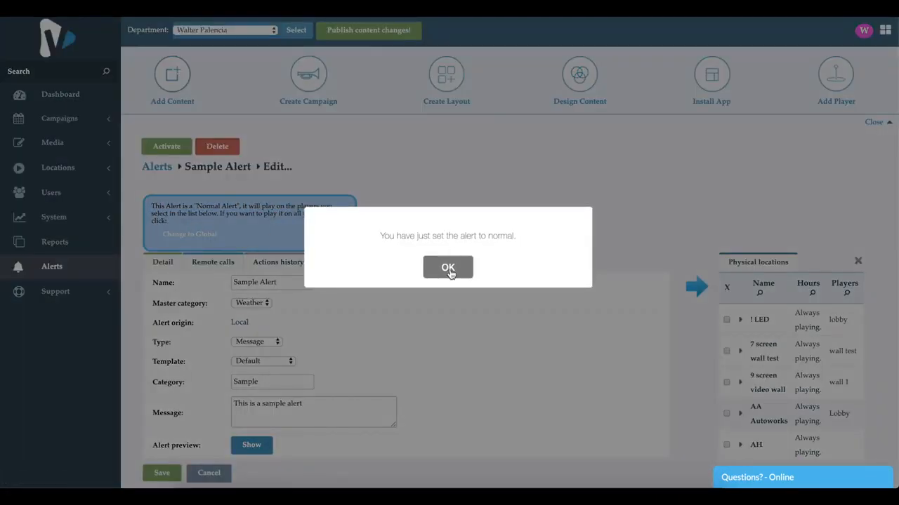
left_click(448, 268)
Assign Sample Alert to the physical location "building 1" and save the alert
scroll(632, 326, "down", 3)
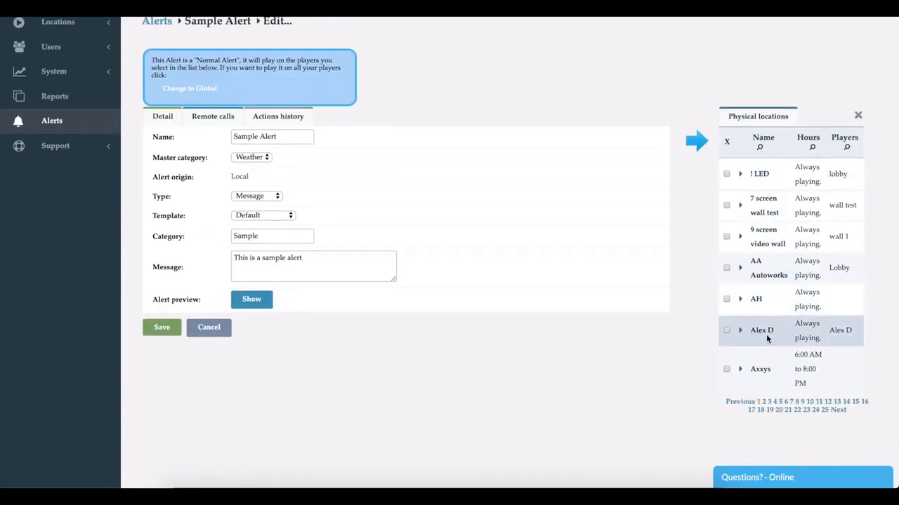
left_click(769, 402)
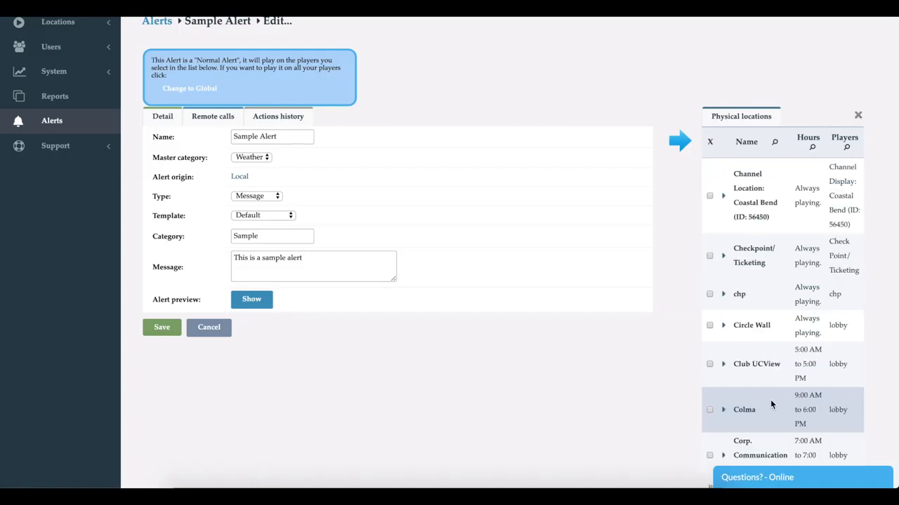
scroll(767, 386, "down", 3)
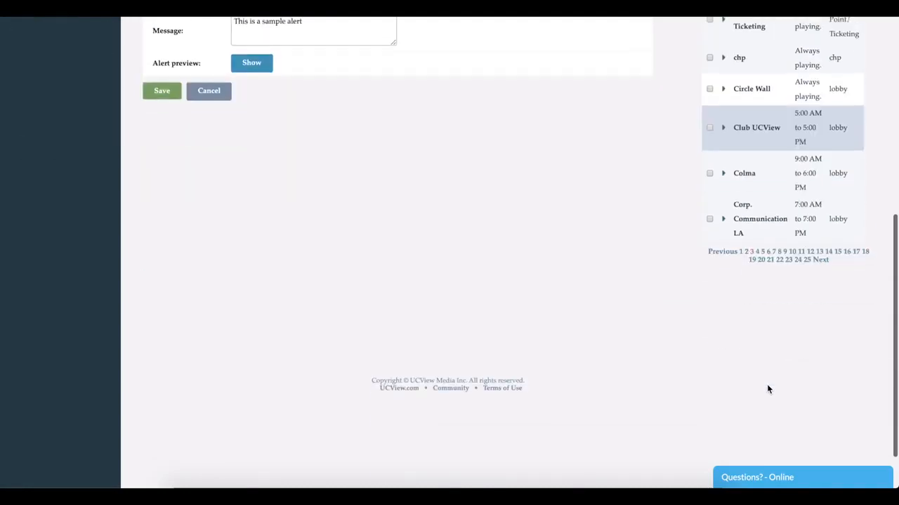
left_click(745, 252)
scroll(740, 143, "up", 1)
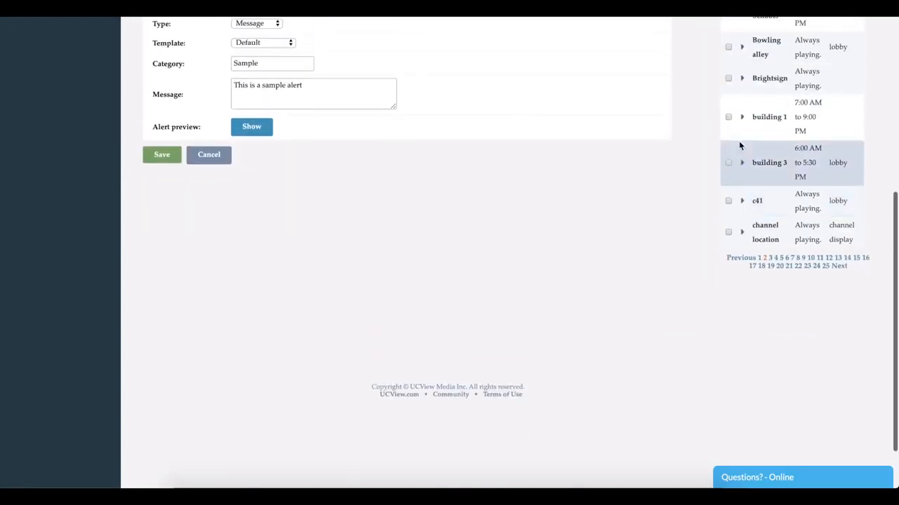
left_click(728, 117)
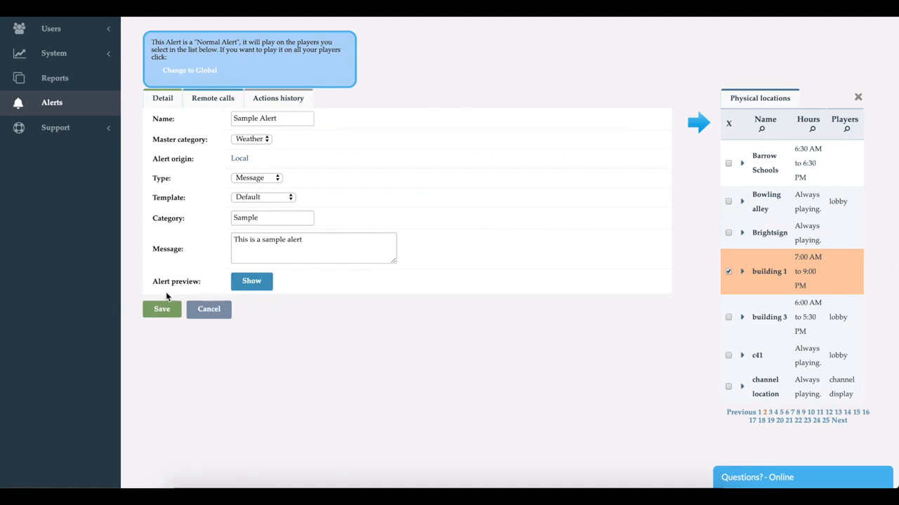
left_click(163, 309)
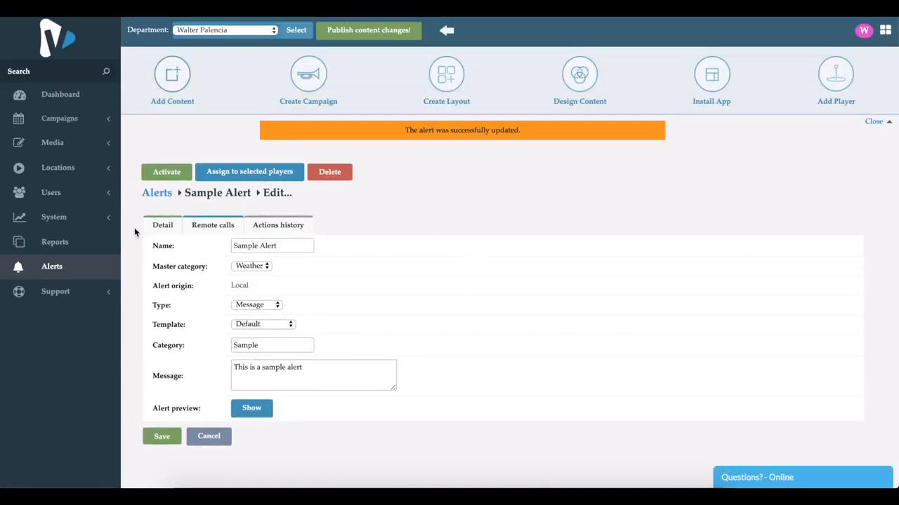
Return to the list of alerts and activate Sample Alert
left_click(51, 268)
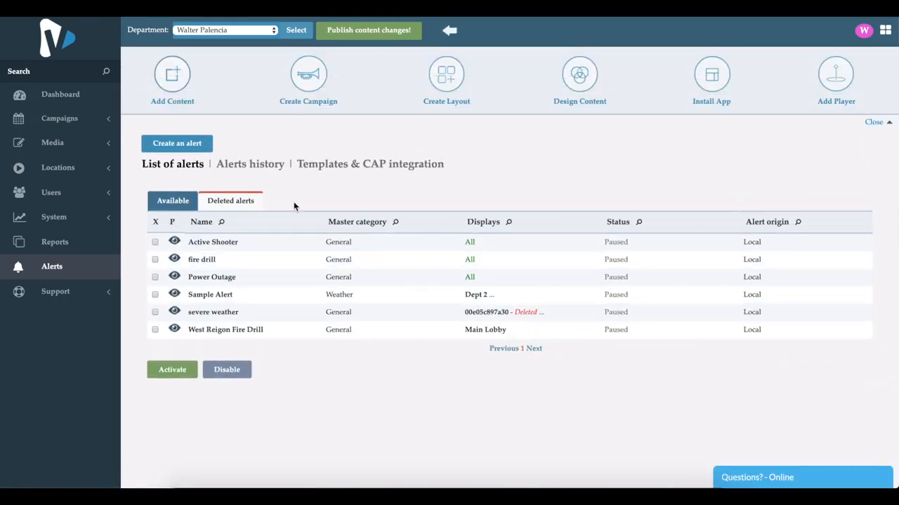
scroll(294, 203, "down", 1)
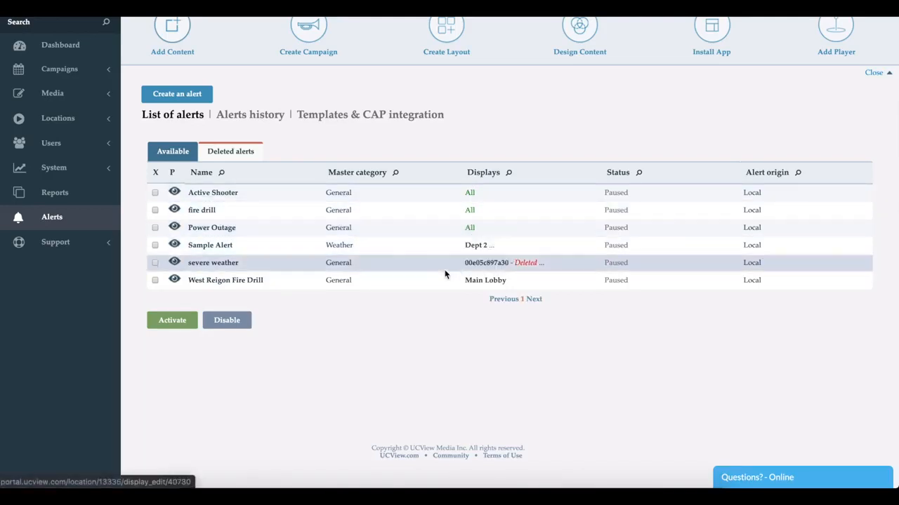
mouse_move(470, 270)
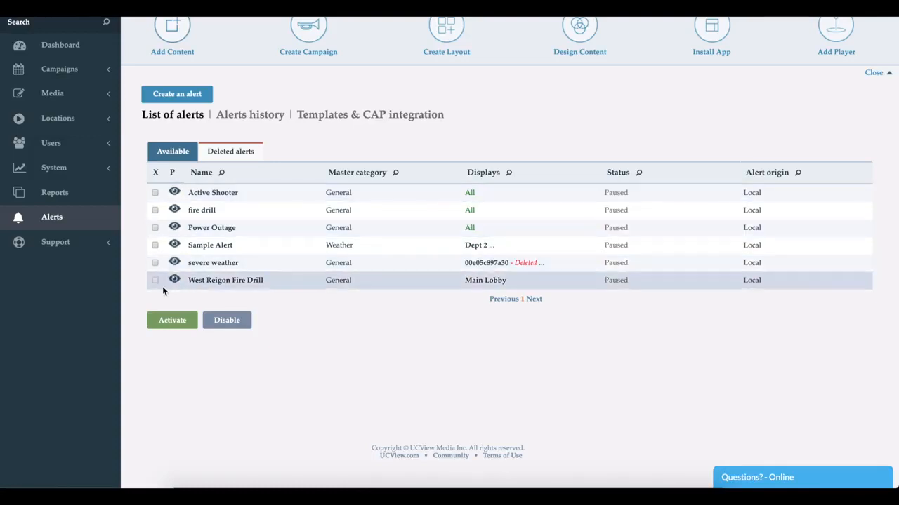
left_click(155, 246)
left_click(165, 329)
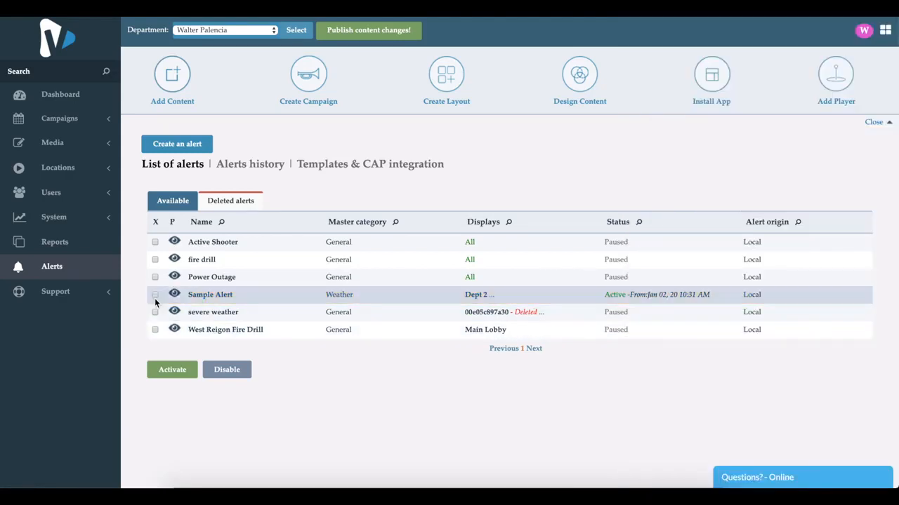
Disable the active Sample Alert in the list of alerts
left_click(229, 371)
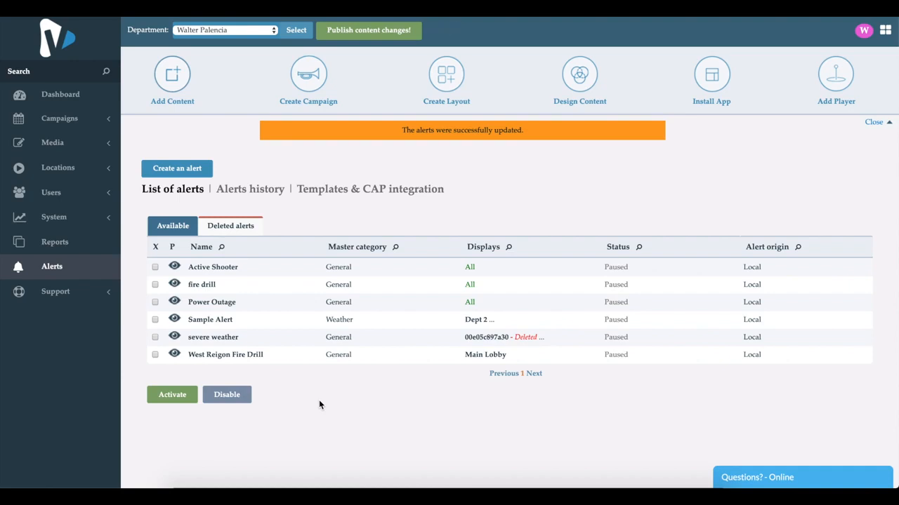
Open the Templates & CAP integration section of the alerts
left_click(338, 194)
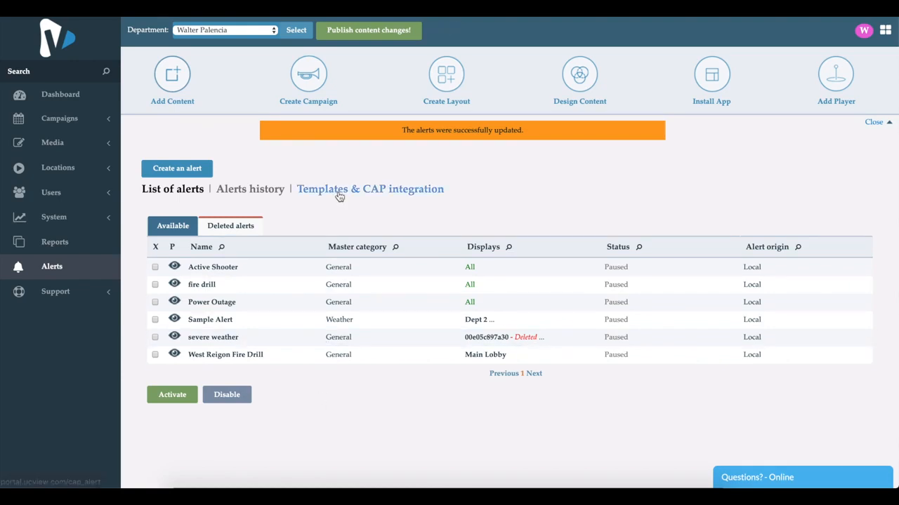